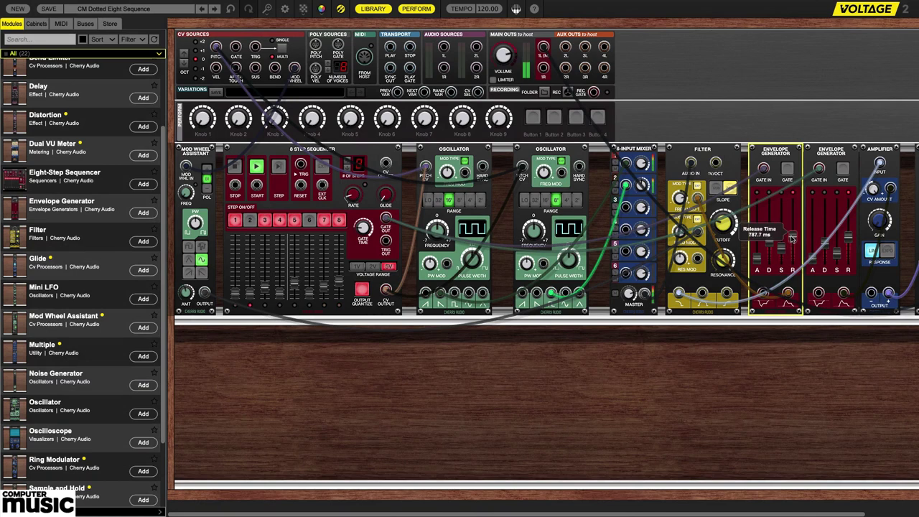
# Turn the Filter cutoff down to about 112 Hz and Freq Mod 1 to about 94.6%.
pyautogui.click(723, 226)
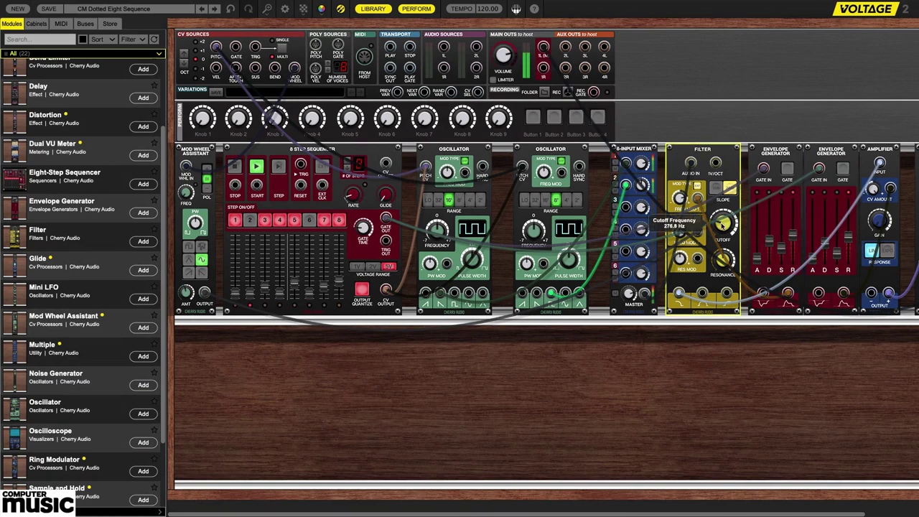
pyautogui.moveTo(724, 225); pyautogui.dragTo(724, 246)
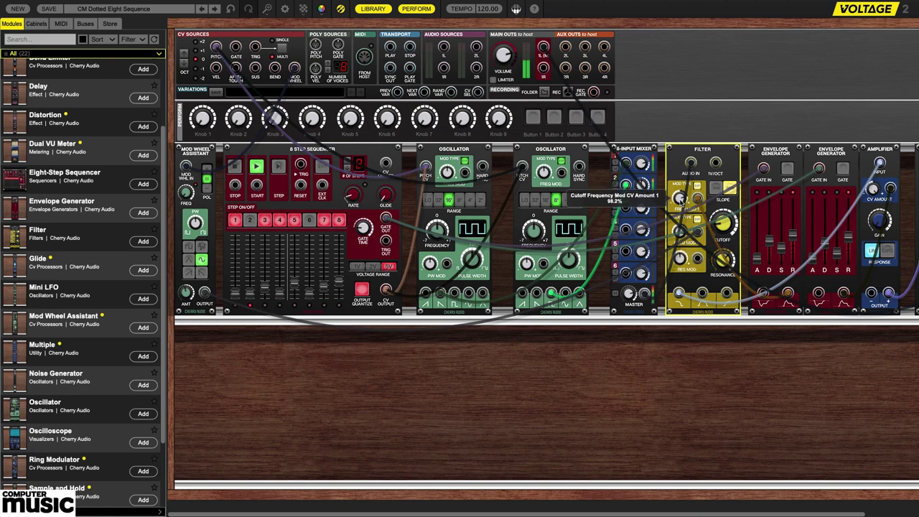
pyautogui.moveTo(683, 202); pyautogui.dragTo(681, 217)
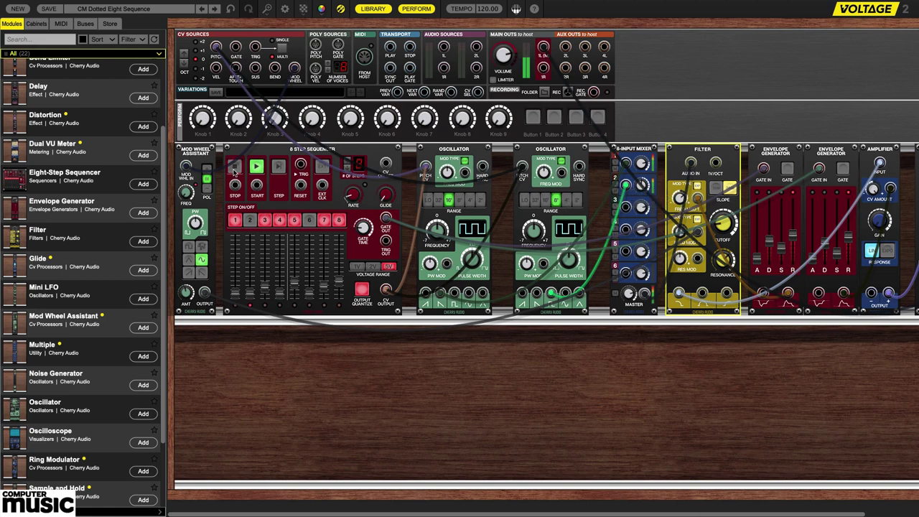
# Stop the sequencer, then create a NEW patch, answering No to saving changes.
pyautogui.click(234, 171)
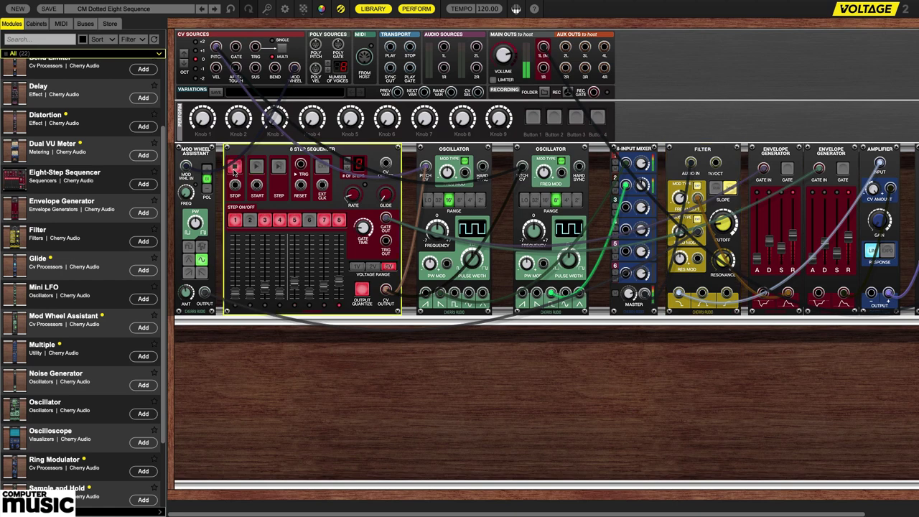
pyautogui.click(20, 8)
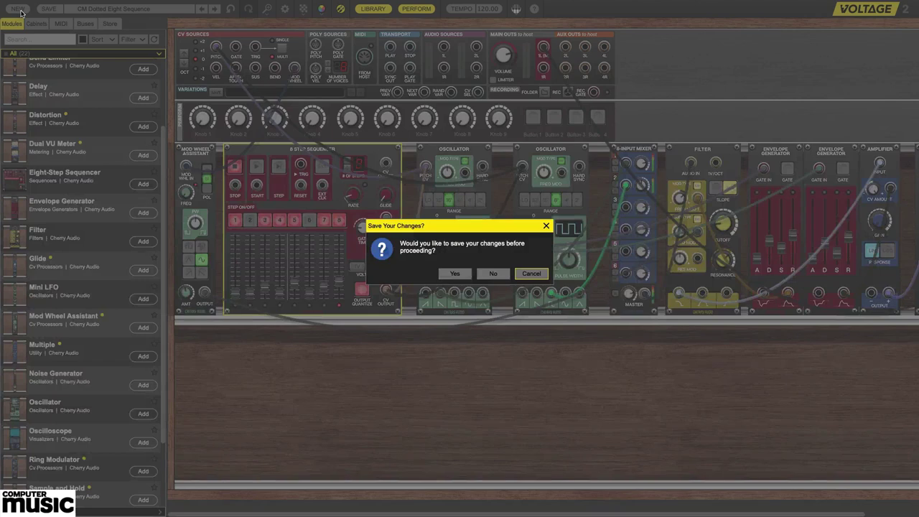
pyautogui.click(493, 276)
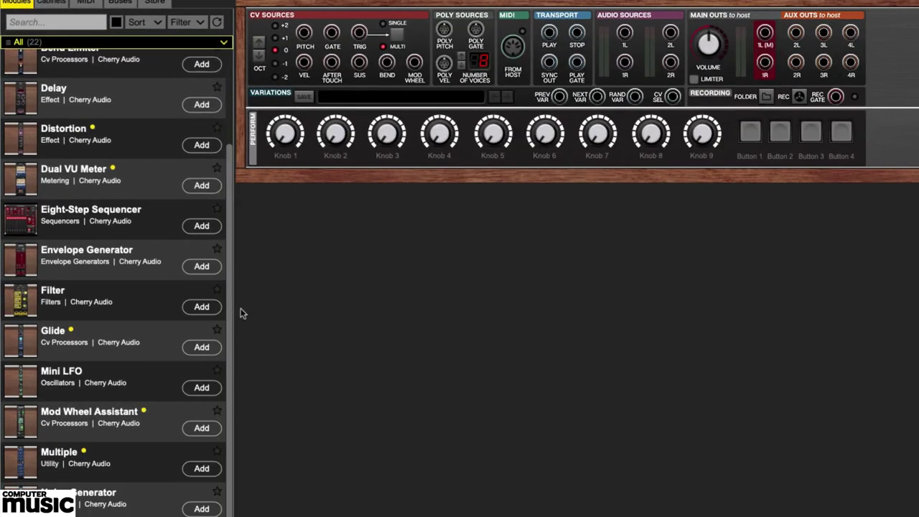
# Add Oscillator, Filter and Amplifier modules to the rack from the Modules list.
pyautogui.scroll(-3, 166, 283)
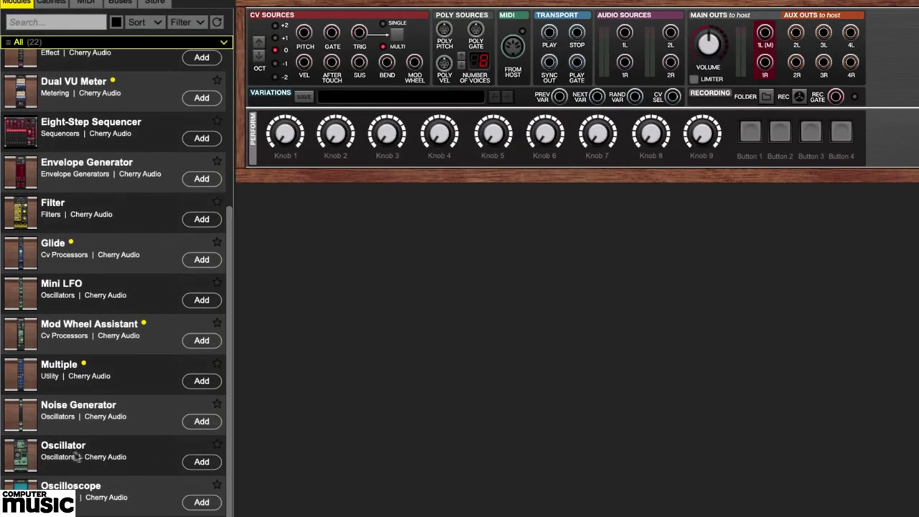
pyautogui.click(202, 462)
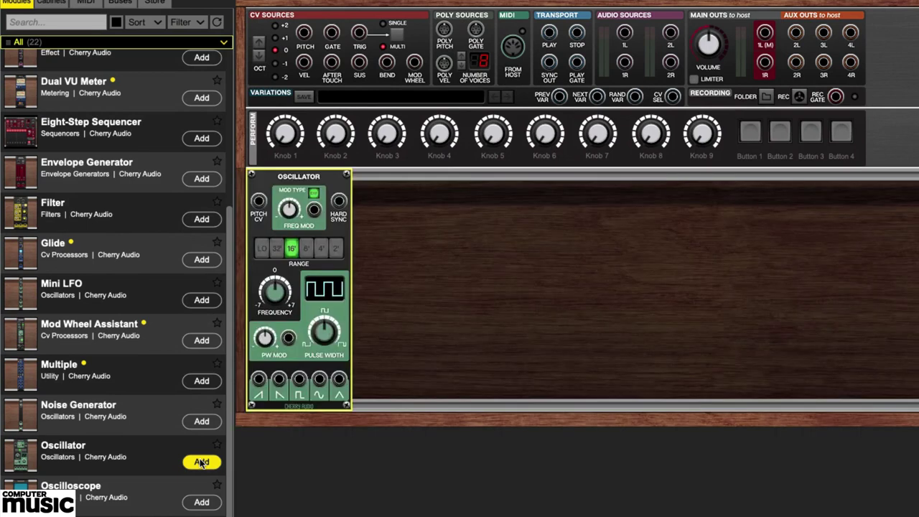
pyautogui.moveTo(230, 463); pyautogui.dragTo(248, 352)
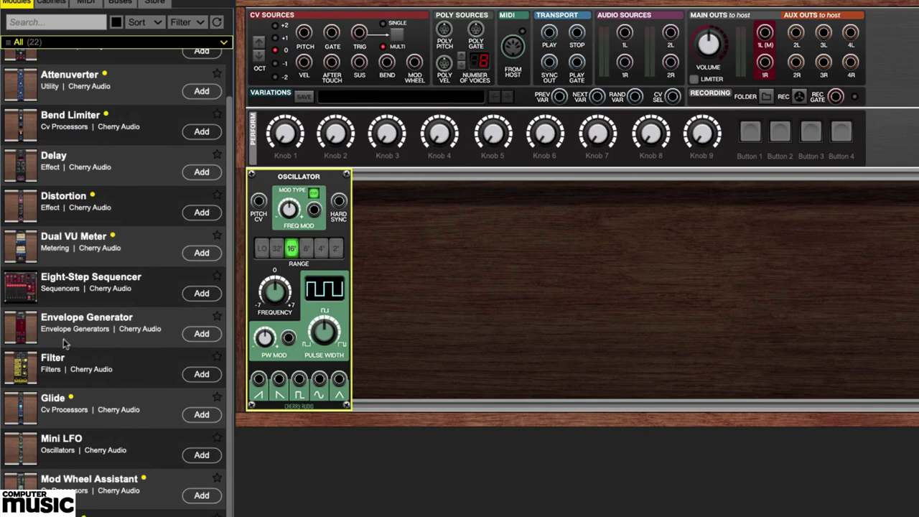
pyautogui.click(202, 376)
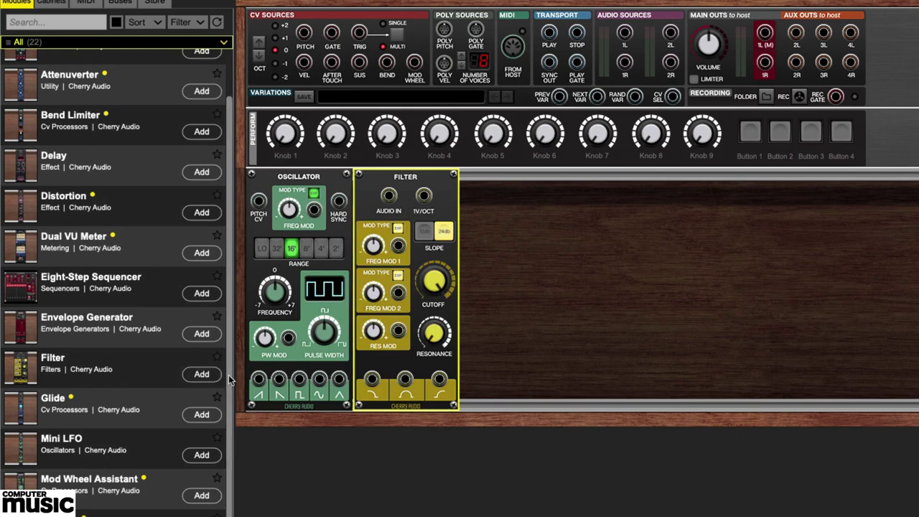
pyautogui.moveTo(232, 380); pyautogui.dragTo(237, 298)
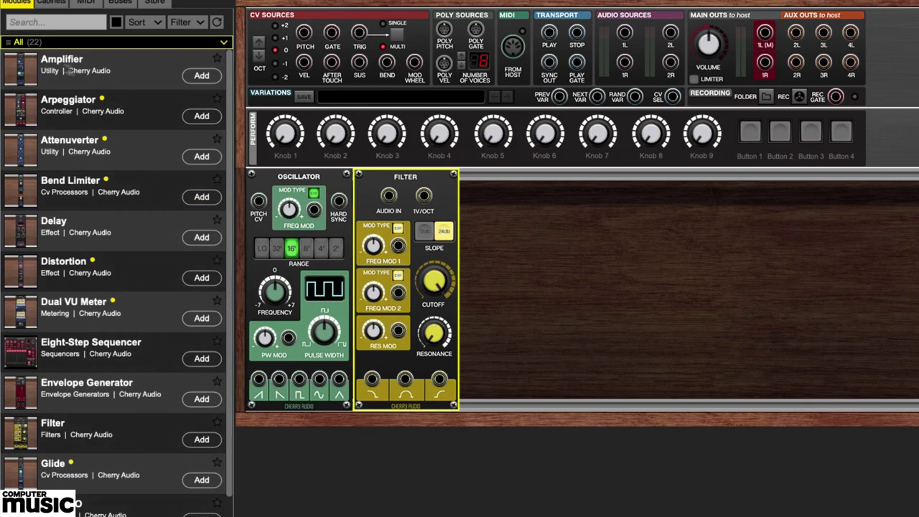
pyautogui.click(202, 76)
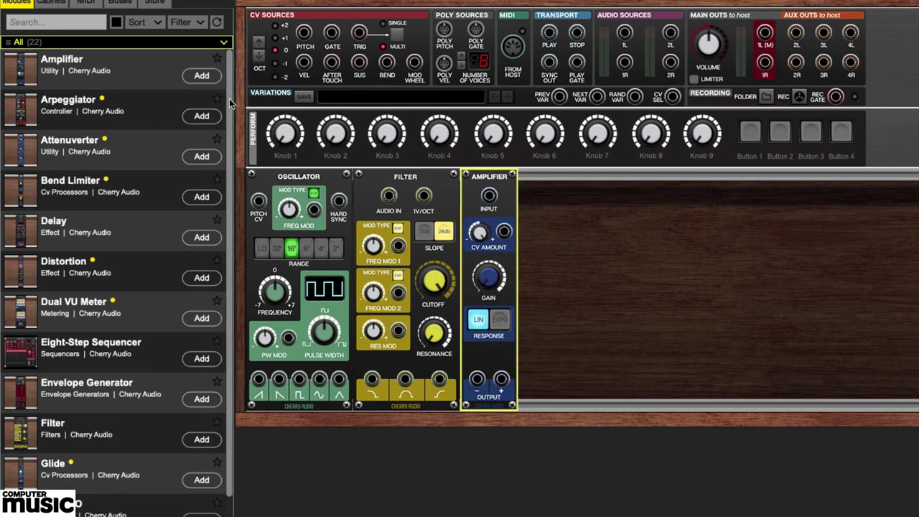
pyautogui.moveTo(232, 105); pyautogui.dragTo(240, 285)
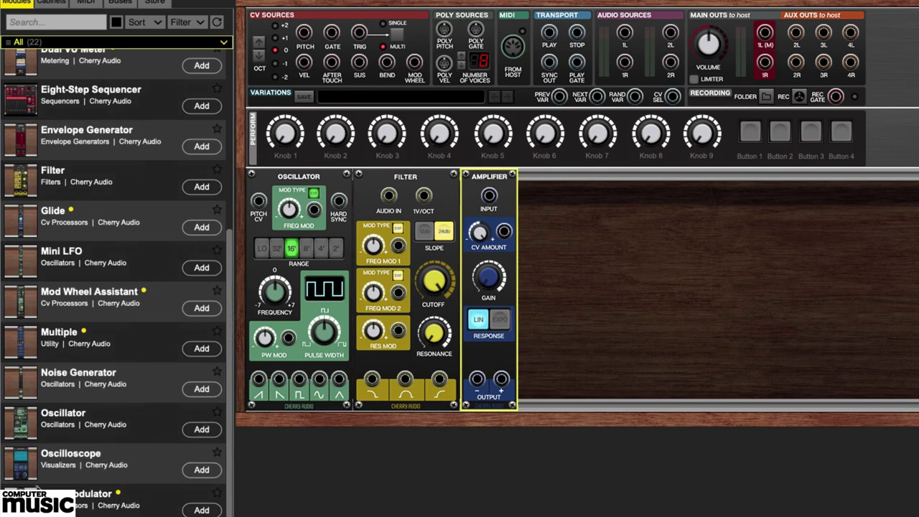
# Add an Oscilloscope and an Envelope Generator, moving the envelope between Filter and Amplifier.
pyautogui.click(204, 471)
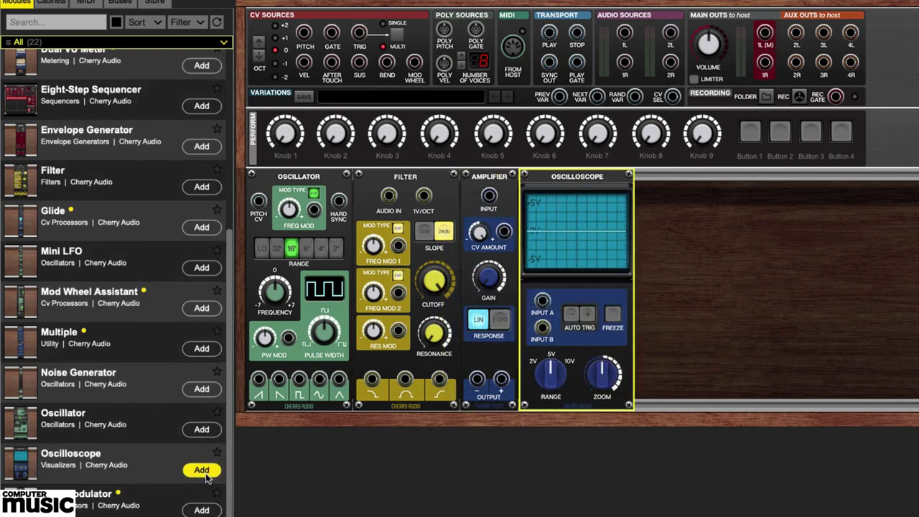
pyautogui.moveTo(232, 484); pyautogui.dragTo(243, 359)
pyautogui.click(201, 320)
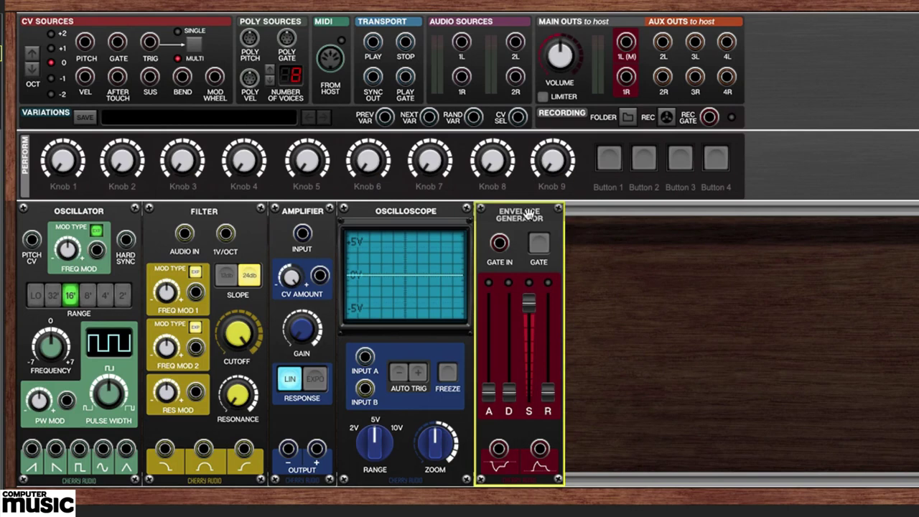
pyautogui.moveTo(525, 213); pyautogui.dragTo(300, 205)
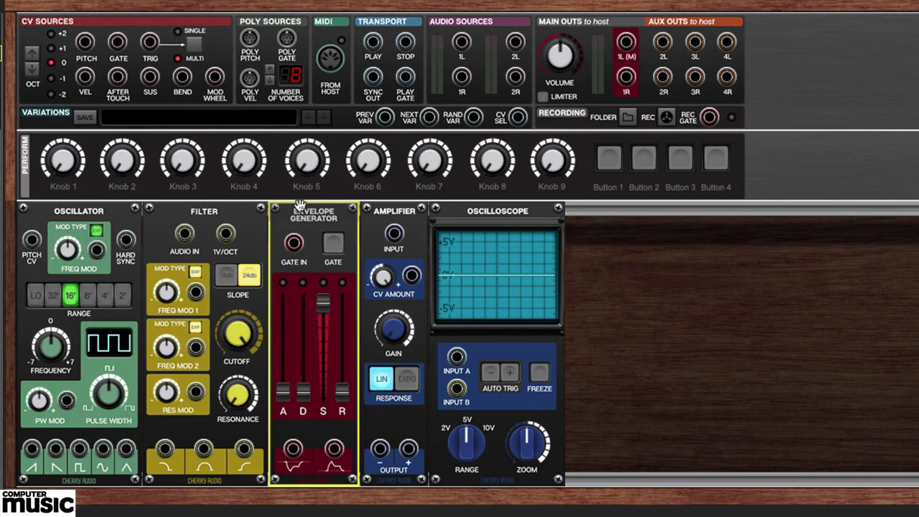
# Patch the Amplifier + output to Oscilloscope Input A and to Main Outs 1L (M).
pyautogui.moveTo(301, 206); pyautogui.dragTo(300, 209)
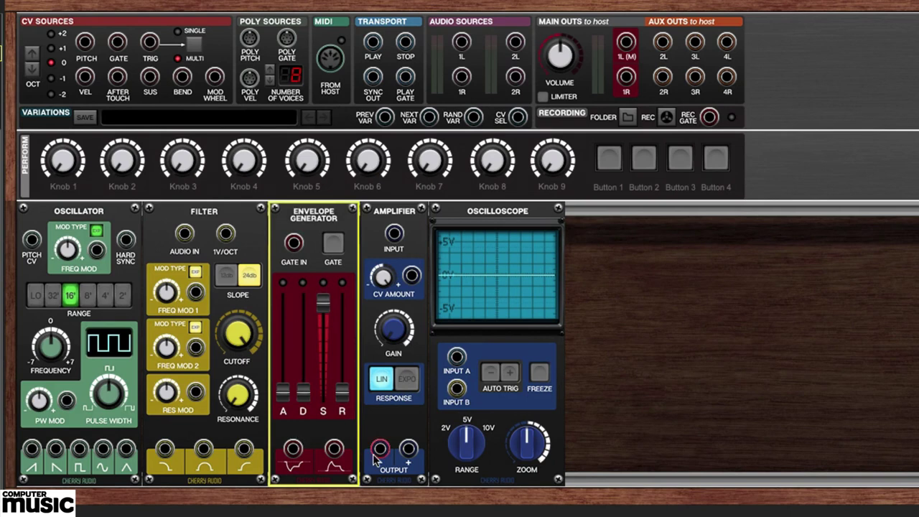
pyautogui.moveTo(407, 453); pyautogui.dragTo(455, 358)
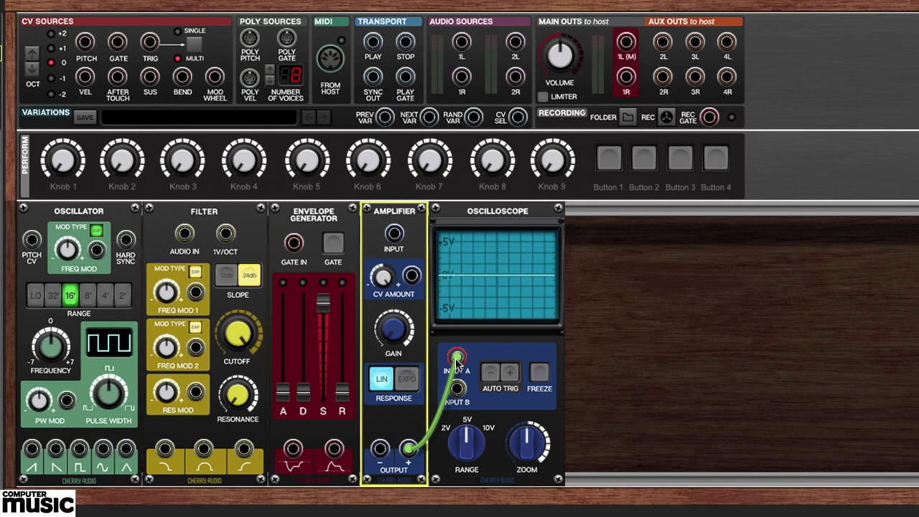
pyautogui.moveTo(410, 451)
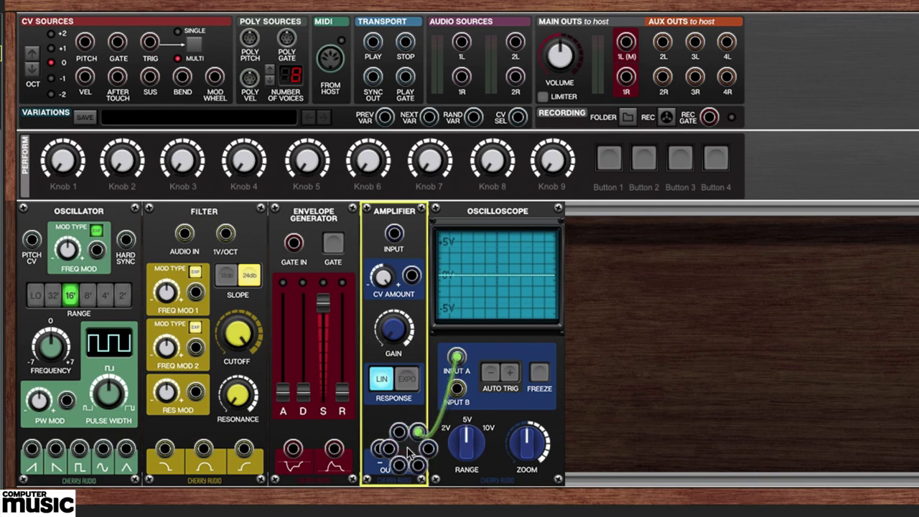
pyautogui.moveTo(406, 448); pyautogui.dragTo(626, 44)
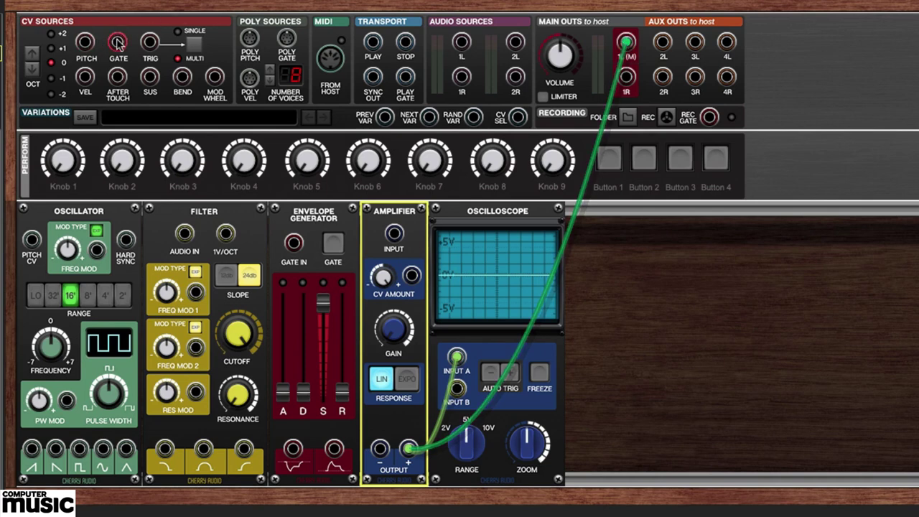
# Patch GATE to Envelope Gate In, envelope to Amplifier CV Amount, and PITCH to Oscillator Pitch CV.
pyautogui.moveTo(118, 43); pyautogui.dragTo(294, 244)
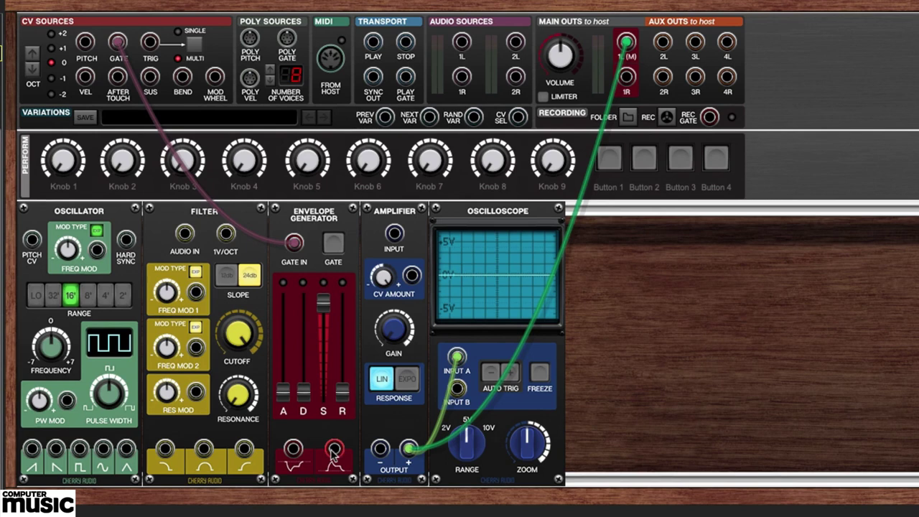
pyautogui.moveTo(335, 449); pyautogui.dragTo(414, 282)
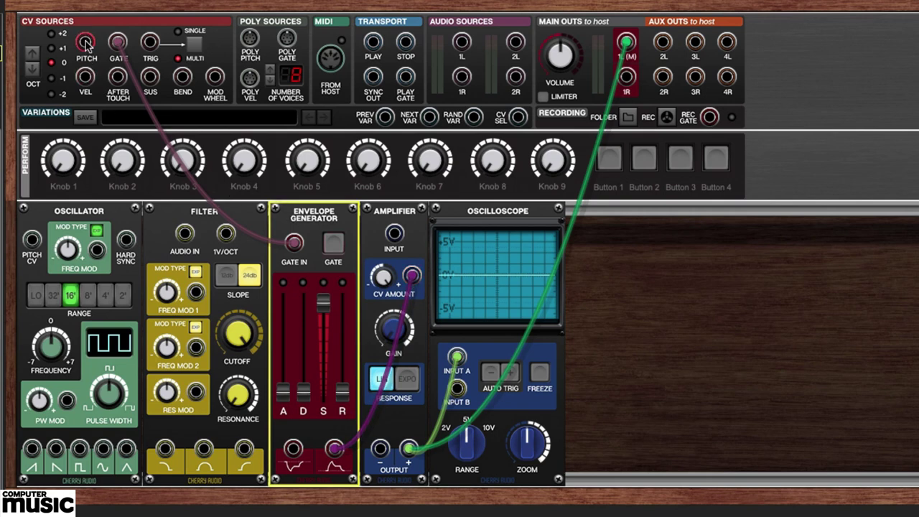
pyautogui.moveTo(87, 45); pyautogui.dragTo(34, 251)
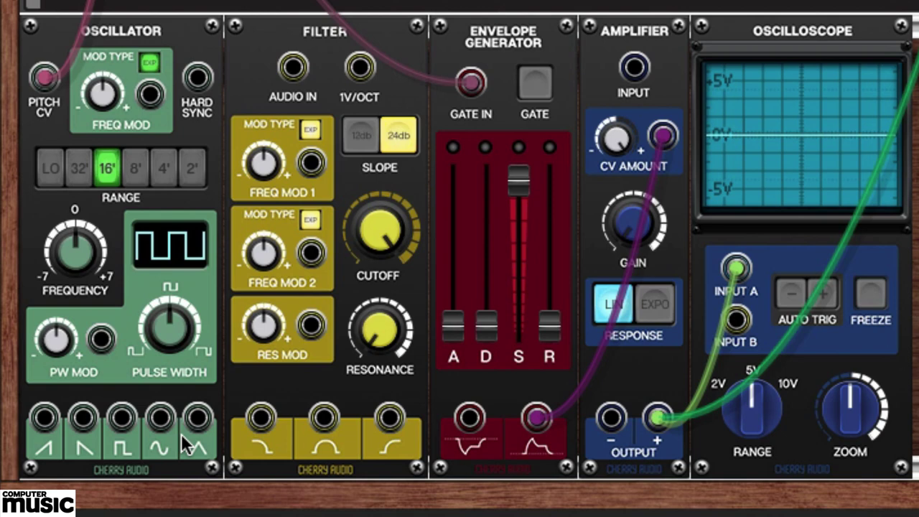
# Cable the Oscillator saw output to Filter Audio In, and Filter low-pass output to Amplifier Input.
pyautogui.click(41, 422)
pyautogui.moveTo(43, 424); pyautogui.dragTo(294, 67)
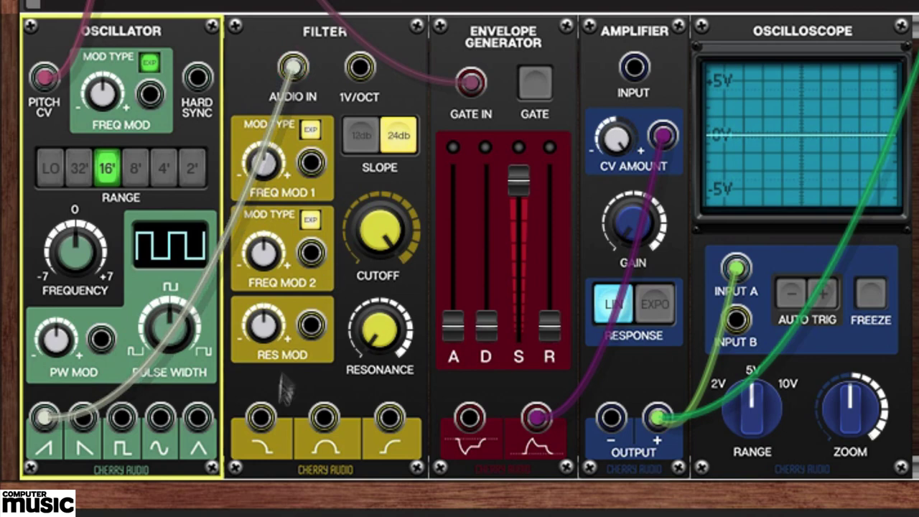
pyautogui.click(260, 421)
pyautogui.moveTo(260, 421); pyautogui.dragTo(633, 68)
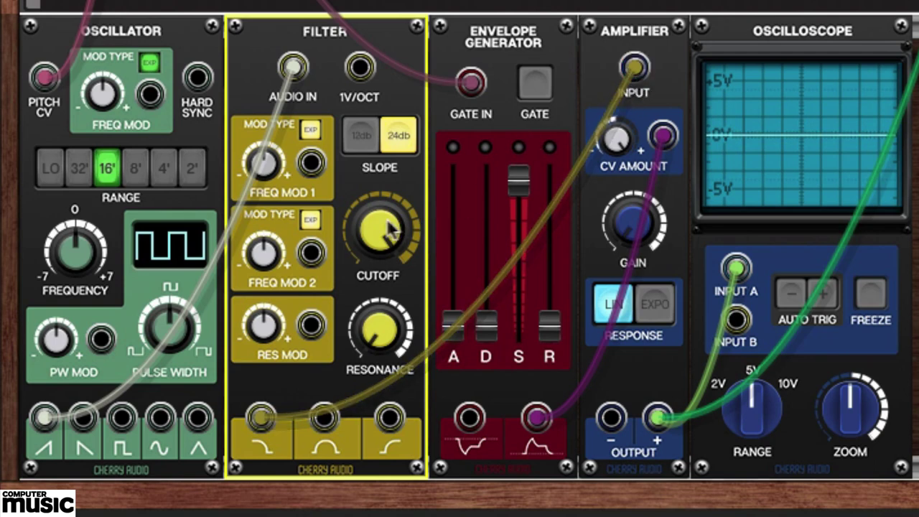
# Sweep the low-pass cutoff down, back up to maximum, then down to 0 Hz while watching the scope.
pyautogui.moveTo(372, 217)
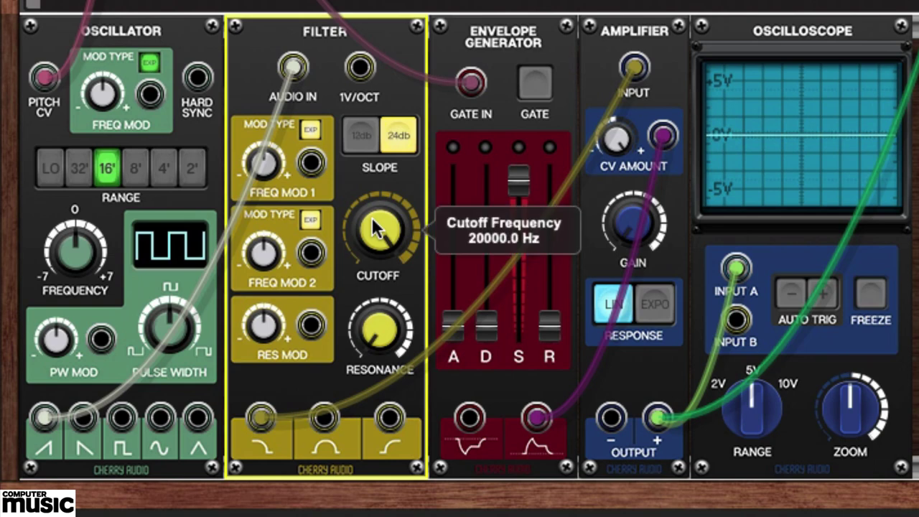
pyautogui.moveTo(372, 217); pyautogui.dragTo(346, 491)
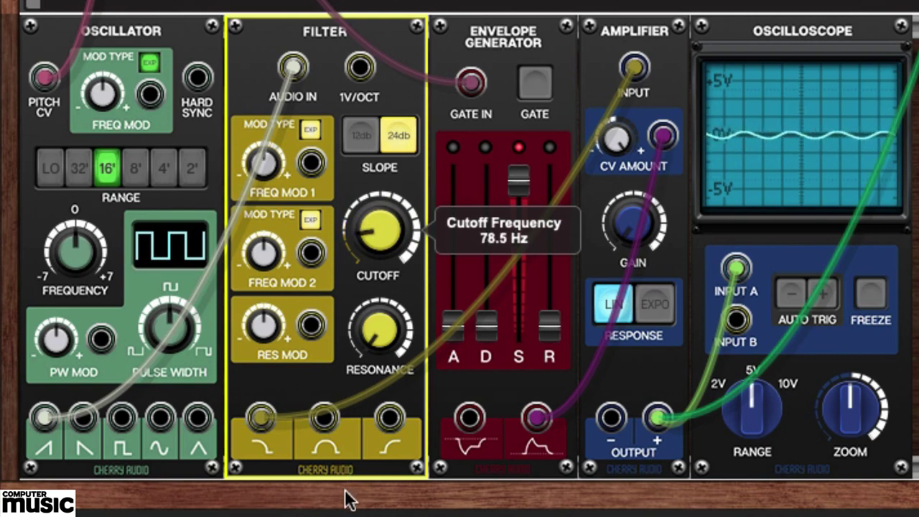
pyautogui.moveTo(345, 492); pyautogui.dragTo(344, 502)
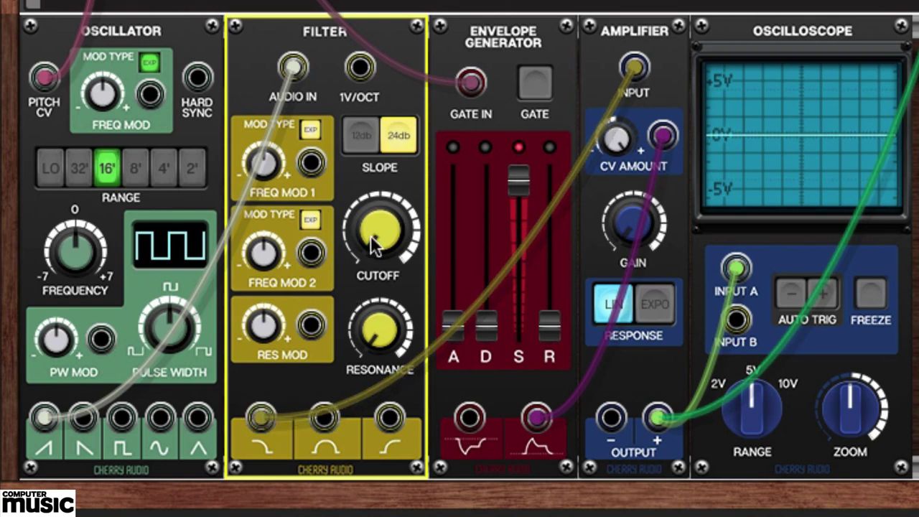
pyautogui.moveTo(377, 230)
pyautogui.moveTo(381, 201); pyautogui.dragTo(407, 0)
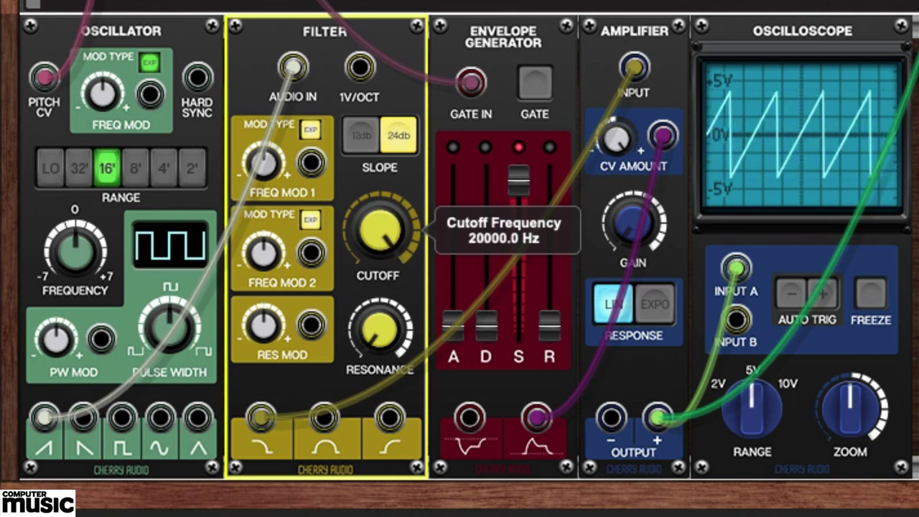
pyautogui.moveTo(407, 0); pyautogui.dragTo(384, 216)
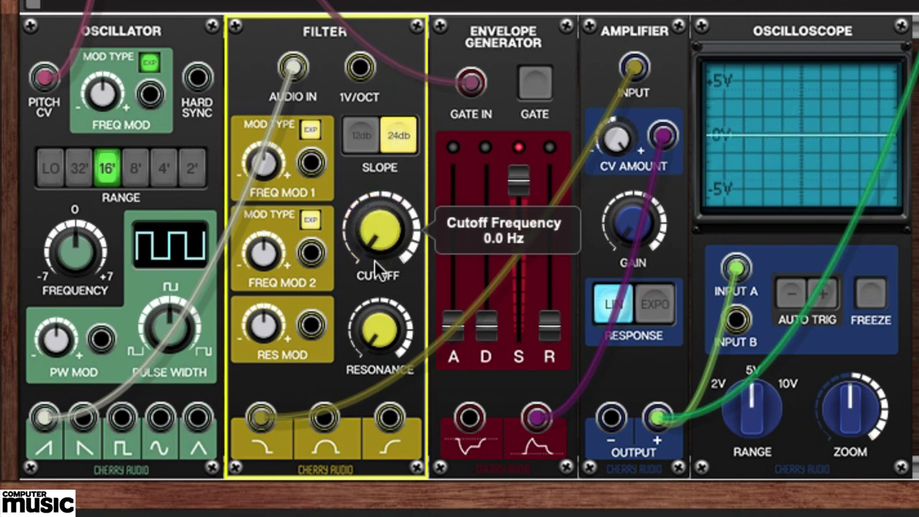
# Move the Amplifier cable to the high-pass output and sweep cutoff to maximum and back down.
pyautogui.moveTo(374, 260); pyautogui.dragTo(374, 259)
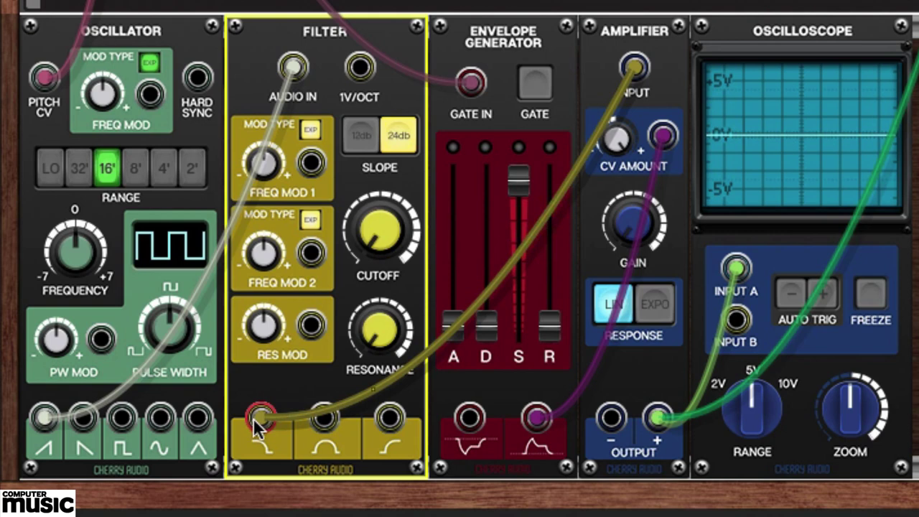
pyautogui.moveTo(256, 421); pyautogui.dragTo(382, 417)
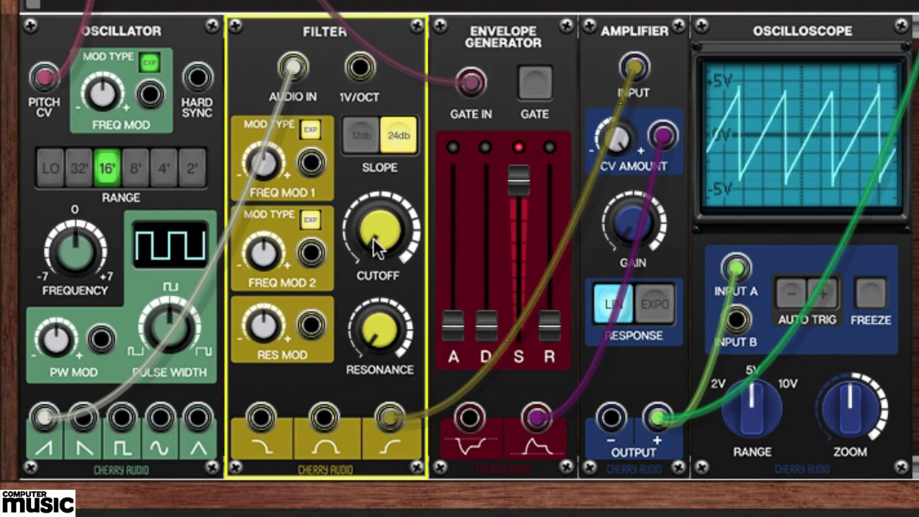
pyautogui.moveTo(373, 239)
pyautogui.moveTo(371, 212); pyautogui.dragTo(415, 0)
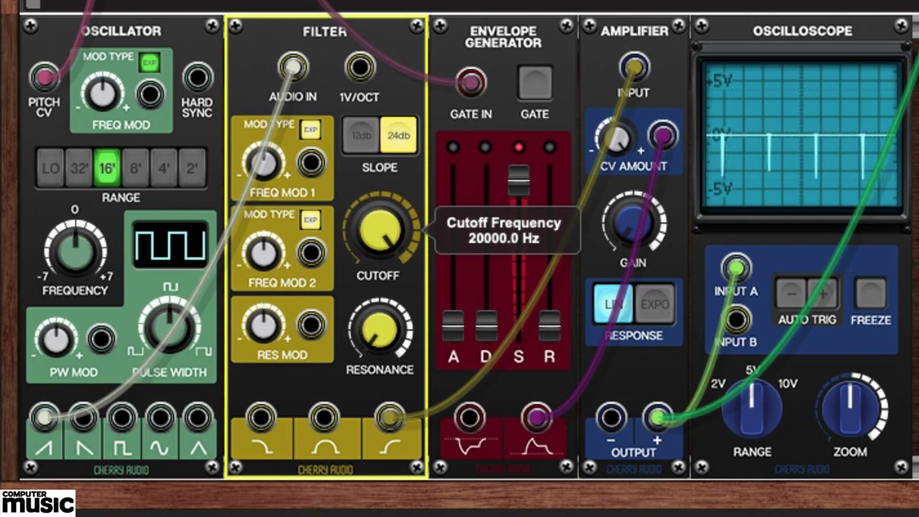
pyautogui.moveTo(415, 0); pyautogui.dragTo(381, 230)
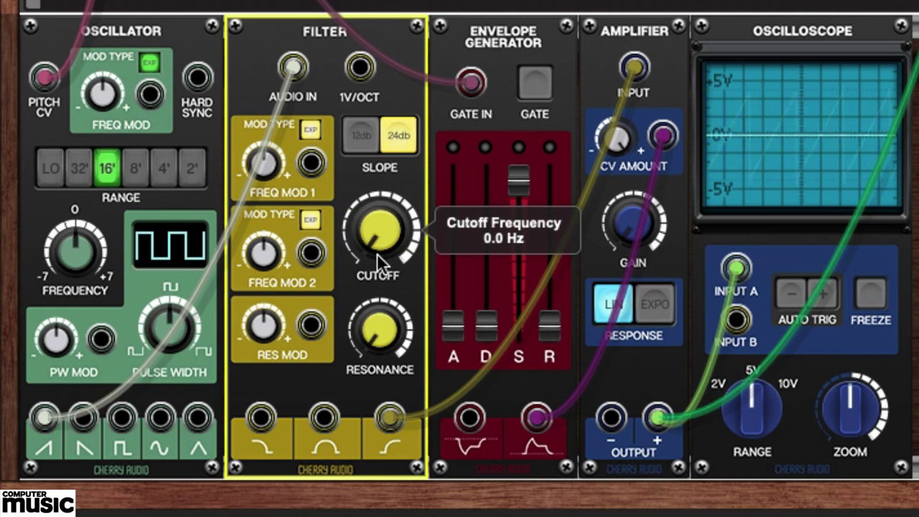
# Repatch to the band-pass output, raise cutoff to about 1346 Hz, then return the cable to low-pass.
pyautogui.moveTo(391, 418); pyautogui.dragTo(324, 417)
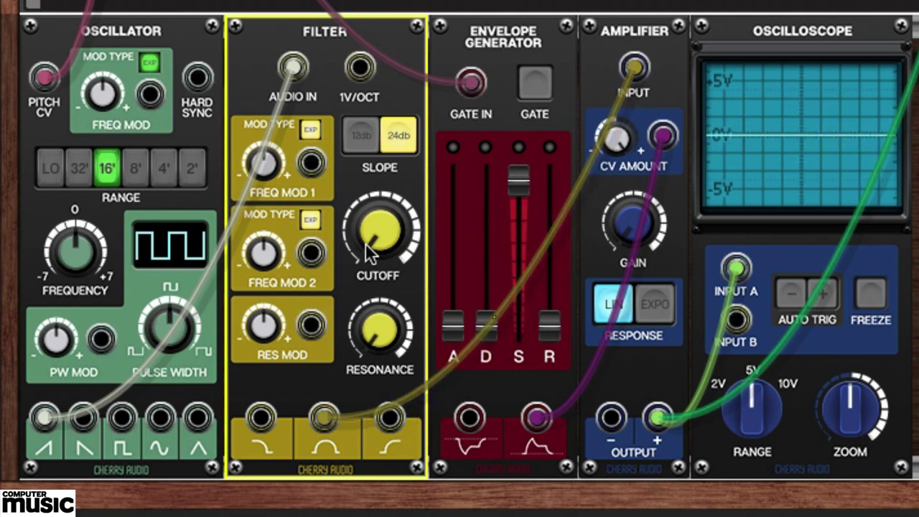
pyautogui.moveTo(366, 243)
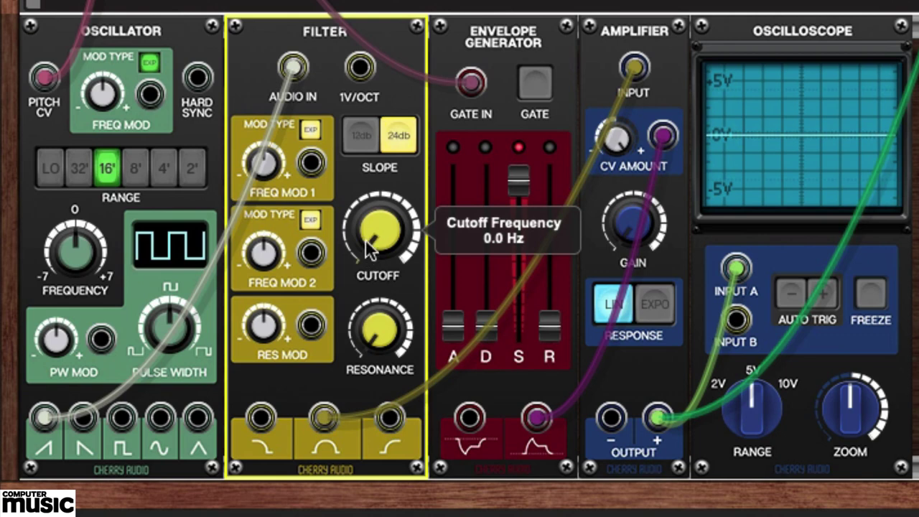
pyautogui.moveTo(366, 239); pyautogui.dragTo(364, 215)
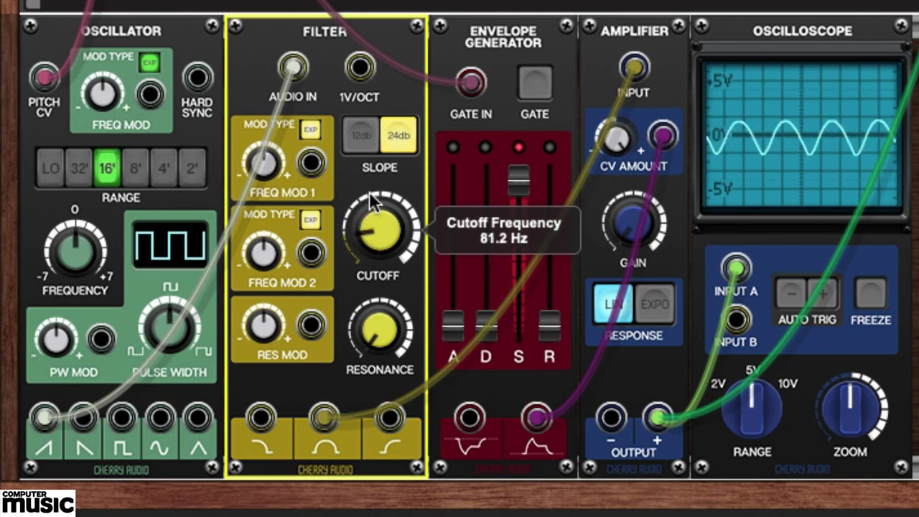
pyautogui.moveTo(371, 176)
pyautogui.mouseDown()
pyautogui.moveTo(411, 0)
pyautogui.moveTo(381, 258)
pyautogui.mouseUp()
pyautogui.moveTo(324, 416); pyautogui.dragTo(260, 420)
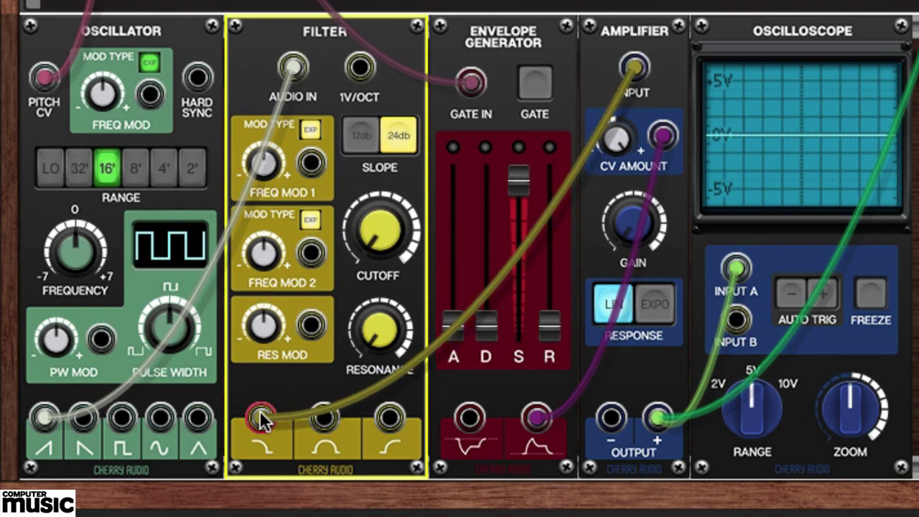
# Raise the cutoff to about 18.7 Hz and compare the 12db and 24db slopes, ending on 24db.
pyautogui.moveTo(370, 252); pyautogui.dragTo(374, 155)
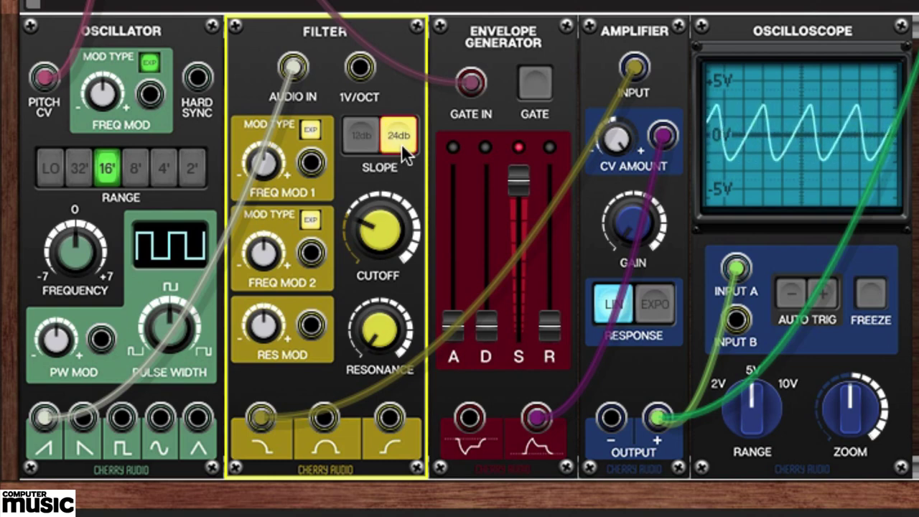
pyautogui.click(359, 140)
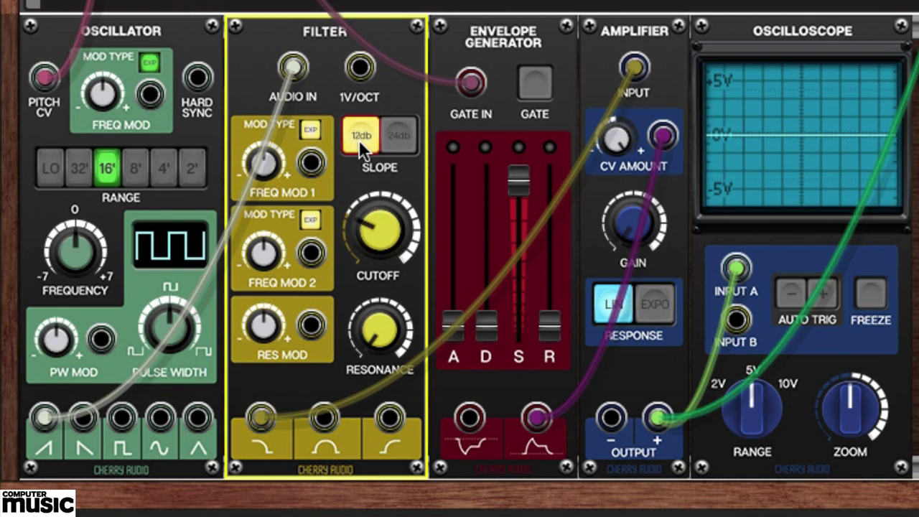
pyautogui.click(401, 141)
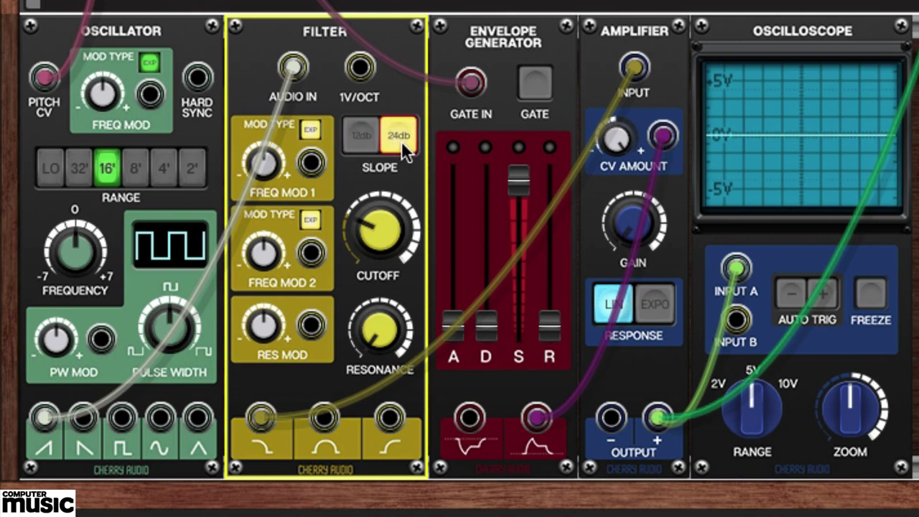
# Set the cutoff to about 823.5 Hz and turn the resonance up to 100%.
pyautogui.moveTo(371, 234); pyautogui.dragTo(395, 160)
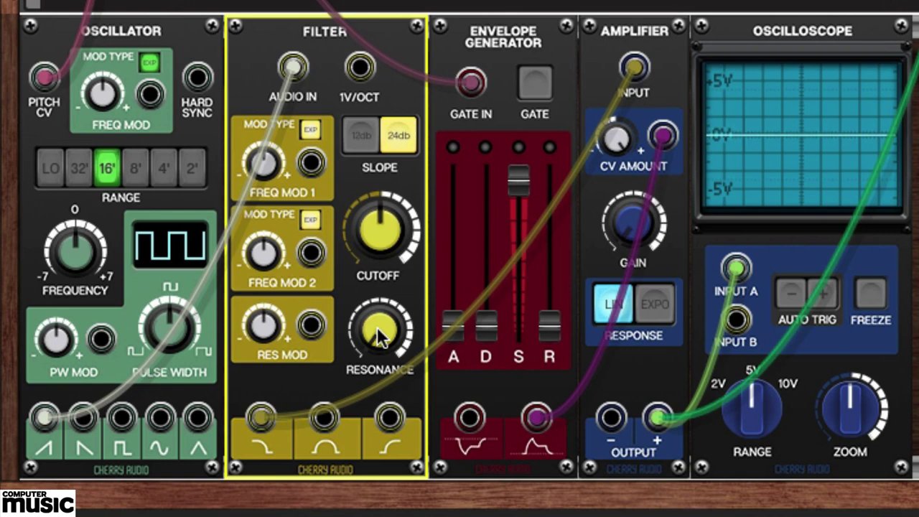
pyautogui.moveTo(373, 340)
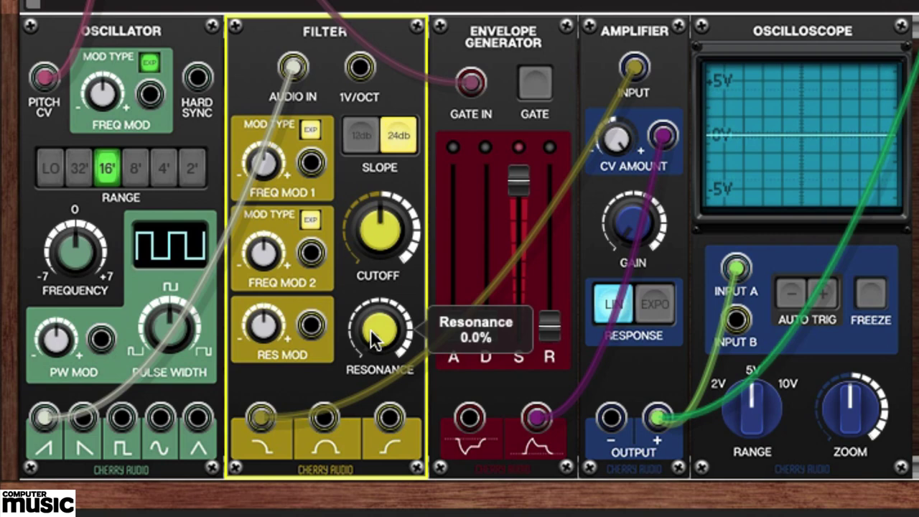
pyautogui.moveTo(373, 341); pyautogui.dragTo(425, 0)
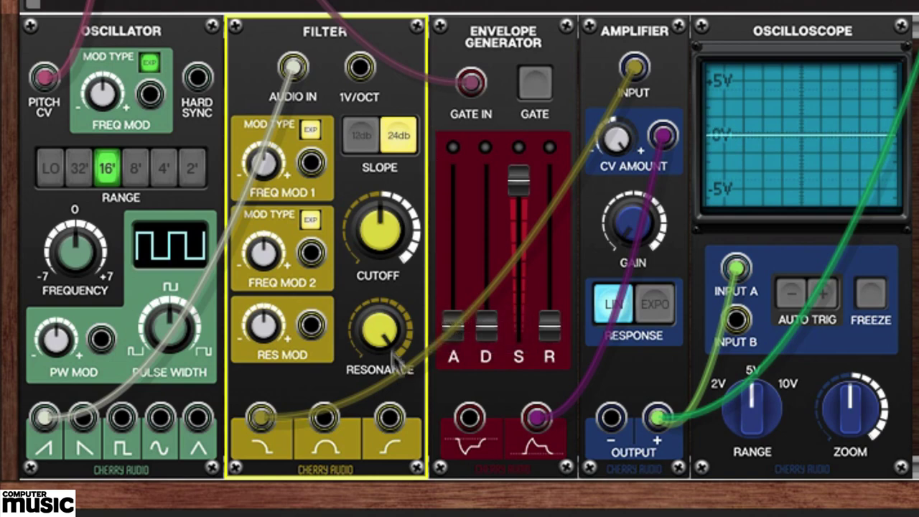
# Drop resonance to 6.5%, open cutoff to 20000 Hz, feed the filter the sine wave, then ease cutoff down slightly.
pyautogui.moveTo(381, 329); pyautogui.dragTo(381, 396)
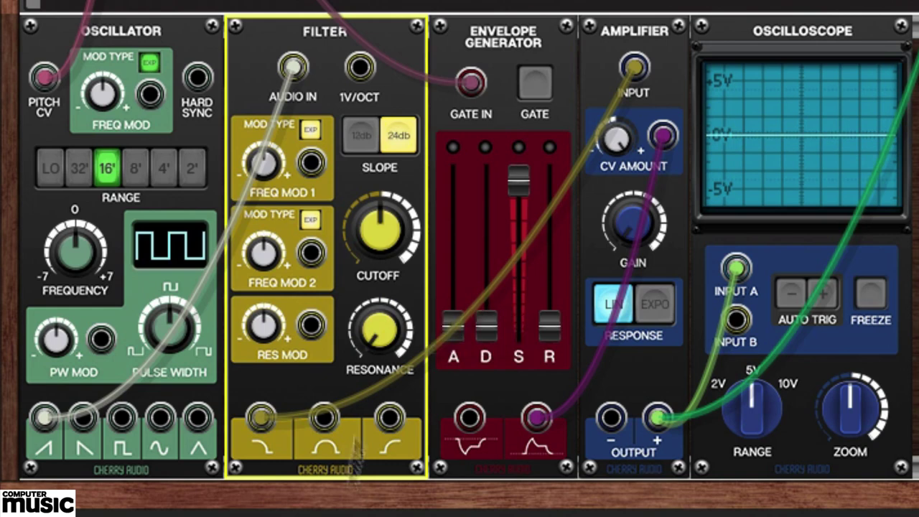
pyautogui.moveTo(384, 233); pyautogui.dragTo(391, 29)
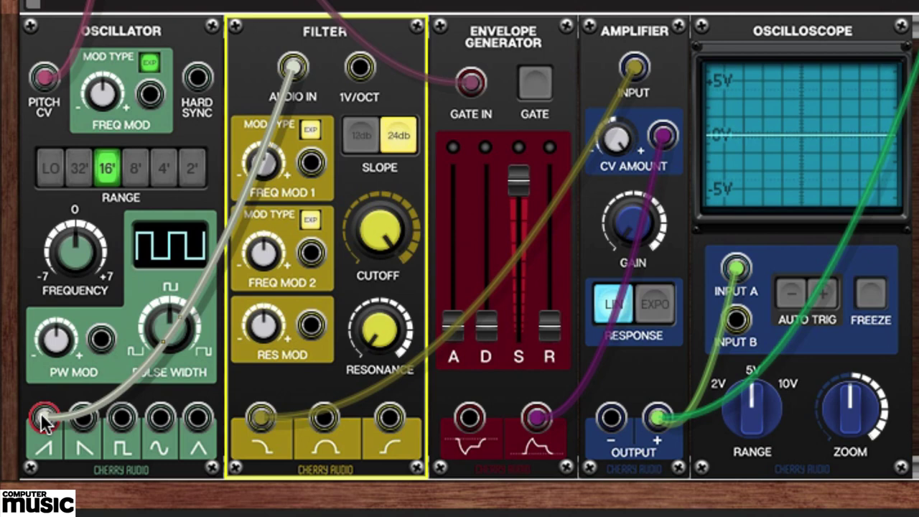
pyautogui.moveTo(44, 416); pyautogui.dragTo(166, 416)
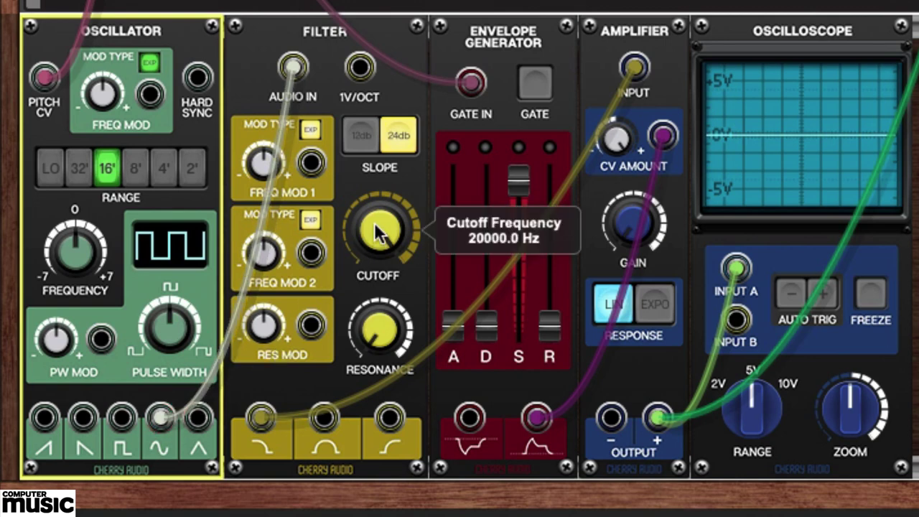
pyautogui.moveTo(374, 222); pyautogui.dragTo(396, 218)
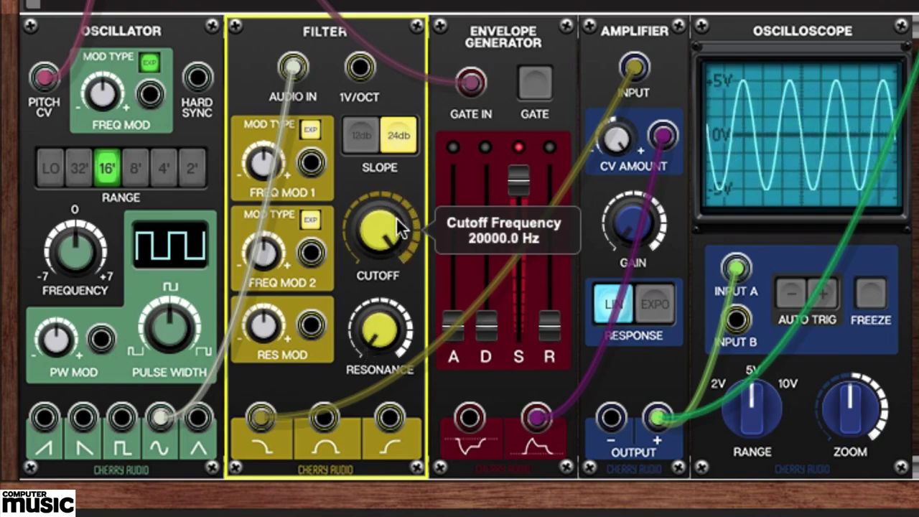